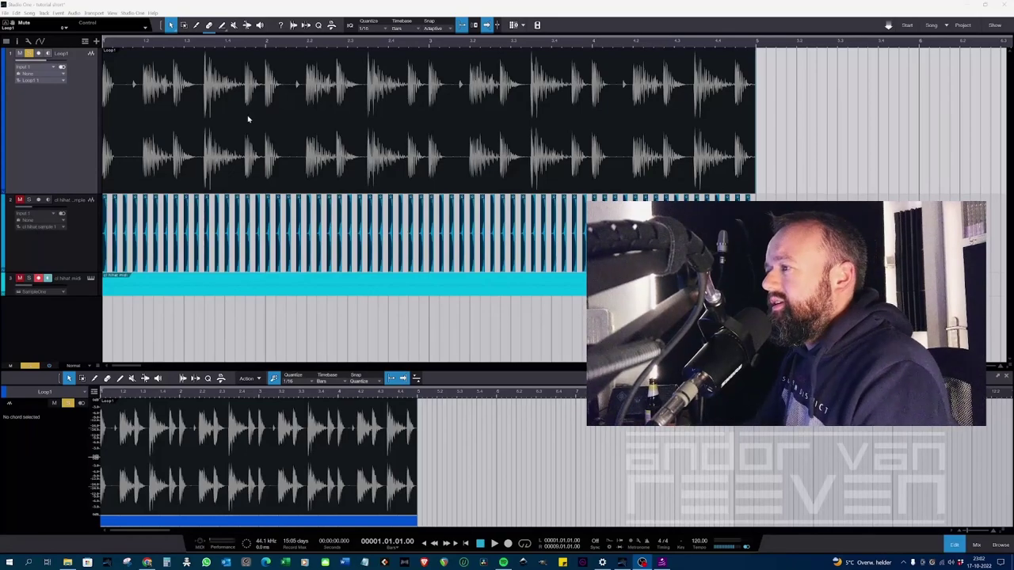
- Select the drum loop event and play it back once
{"action": "left_click", "coordinate": [322, 165]}
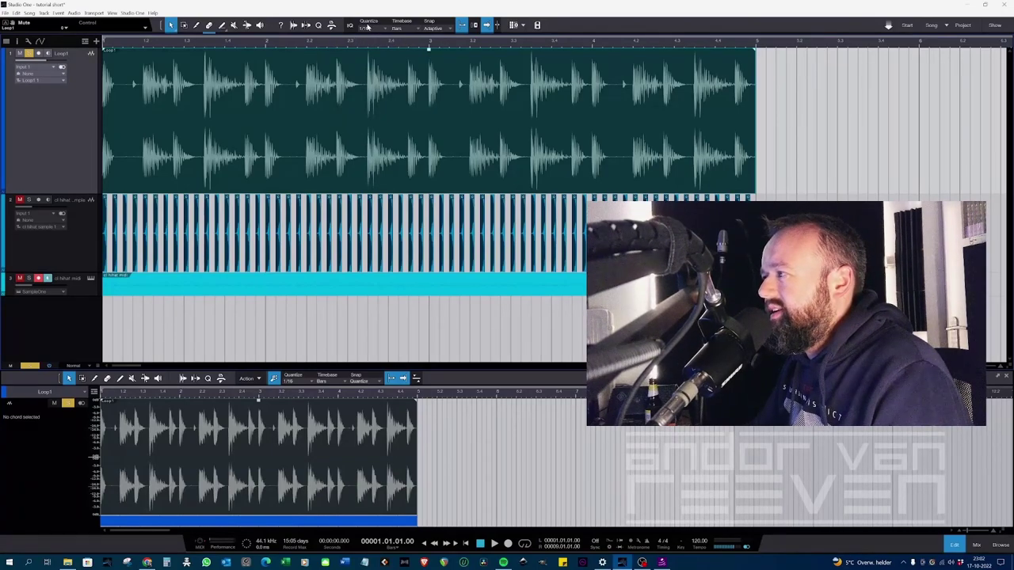
{"action": "key", "text": "space"}
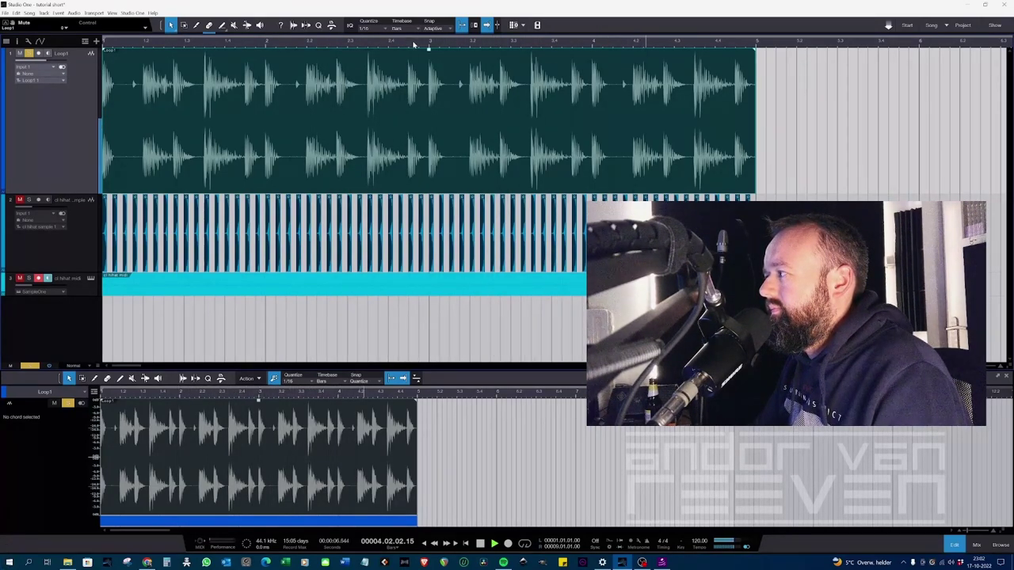
{"action": "key", "text": "space"}
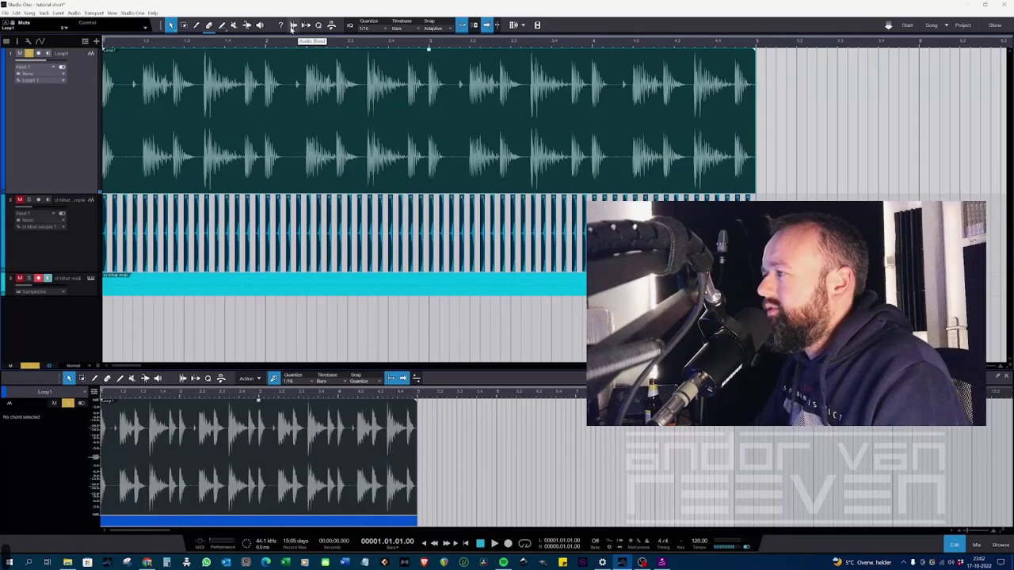
- Detect transients on the drum loop, set the threshold to 80%, then lower it to 0%
{"action": "left_click", "coordinate": [292, 26]}
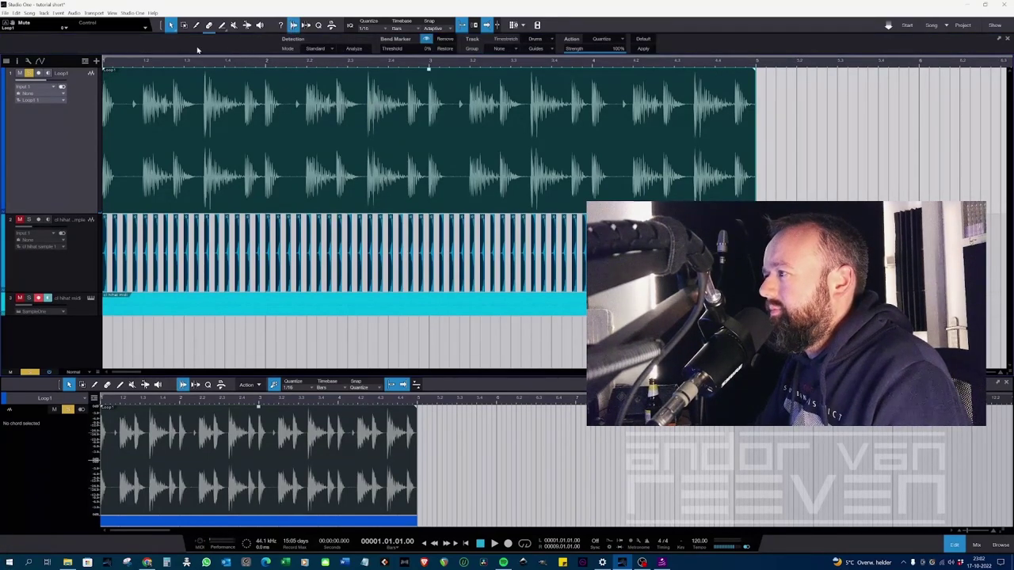
{"action": "left_click", "coordinate": [348, 51]}
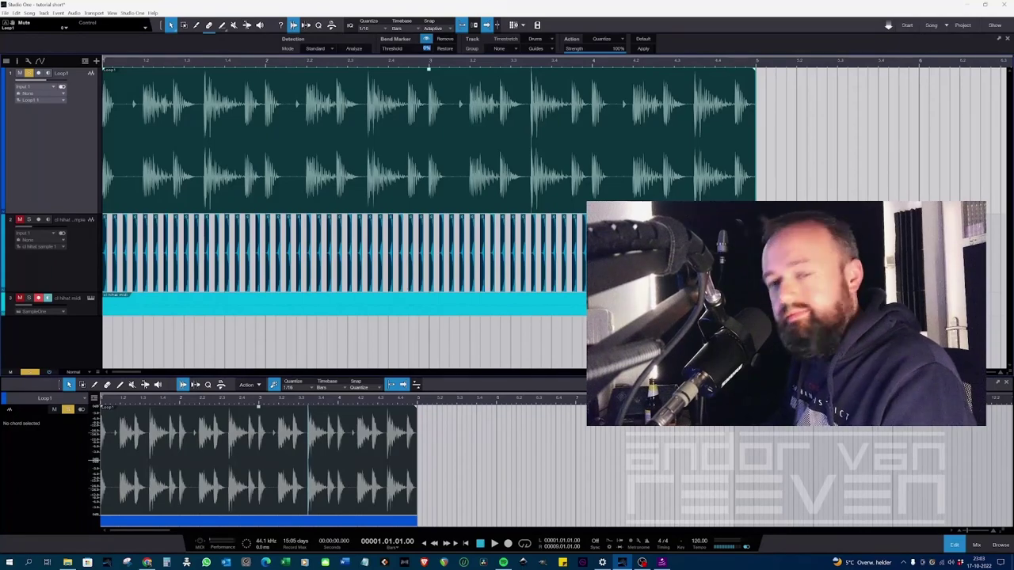
{"action": "type", "text": "80"}
{"action": "key", "text": "Return"}
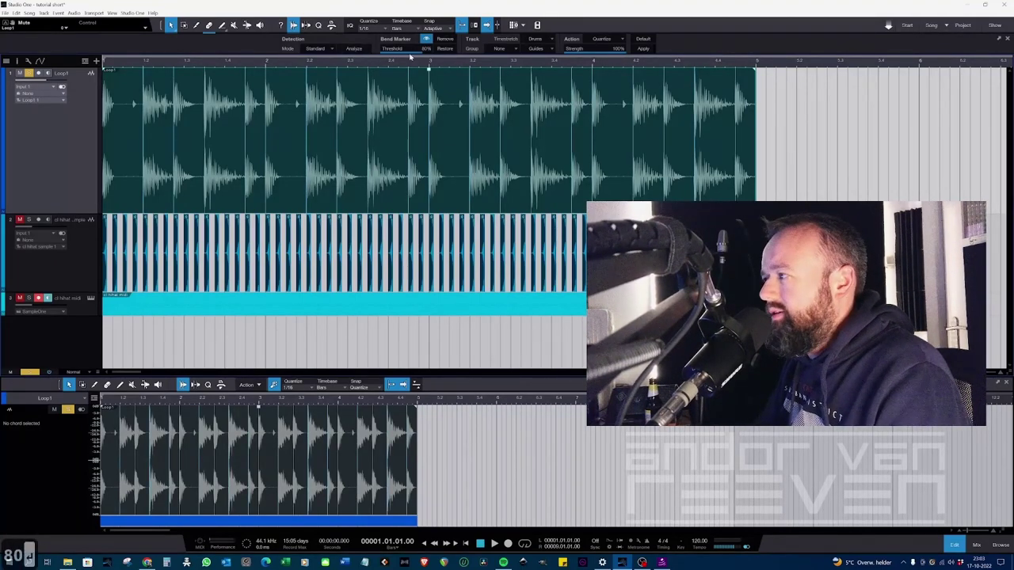
{"action": "left_click_drag", "start_coordinate": [420, 53], "coordinate": [255, 66]}
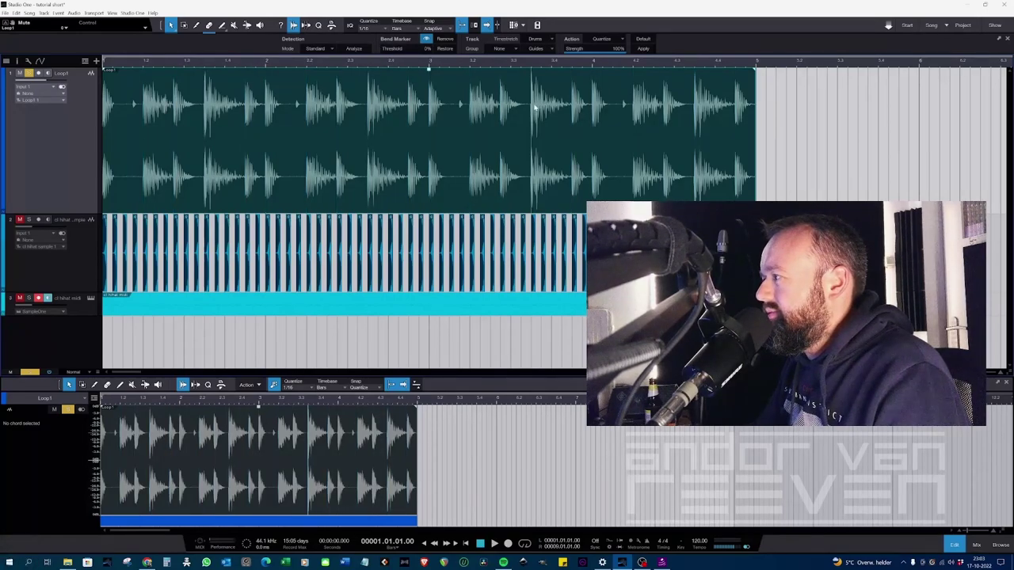
{"action": "key", "text": "7"}
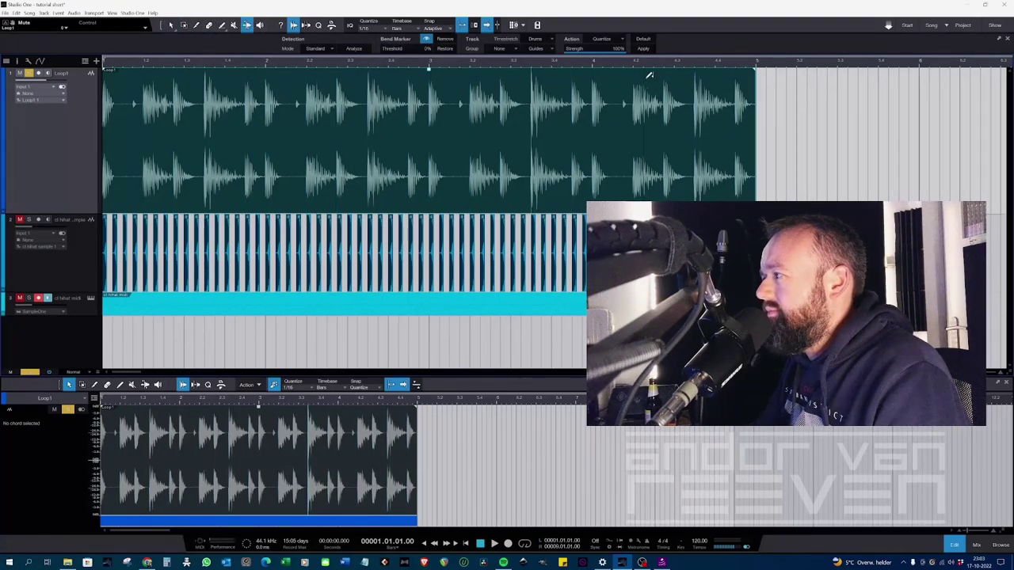
- Delete the leftover bend marker and place bend markers on the loop's first drum hits
{"action": "right_click", "coordinate": [530, 105]}
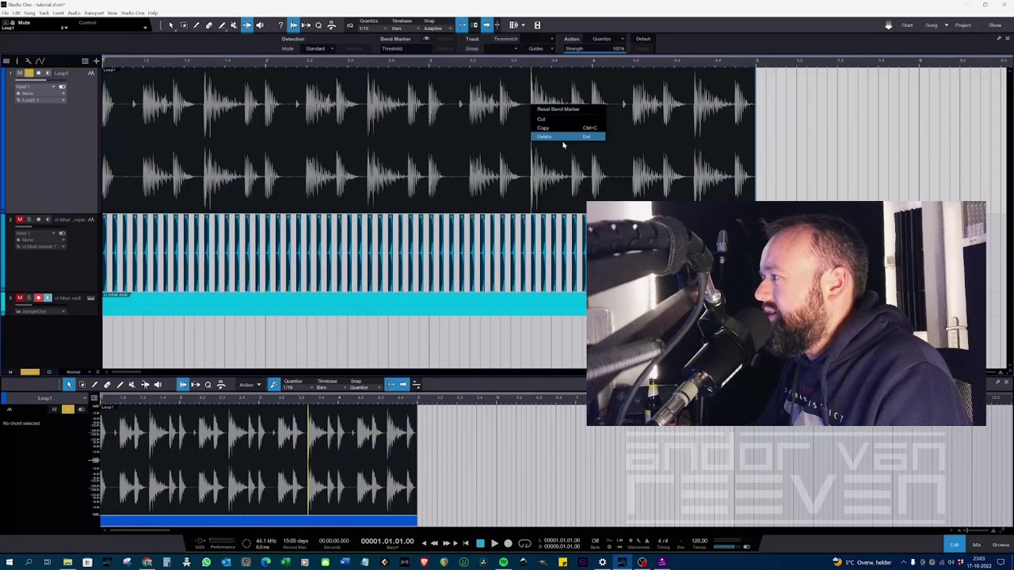
{"action": "left_click", "coordinate": [563, 137]}
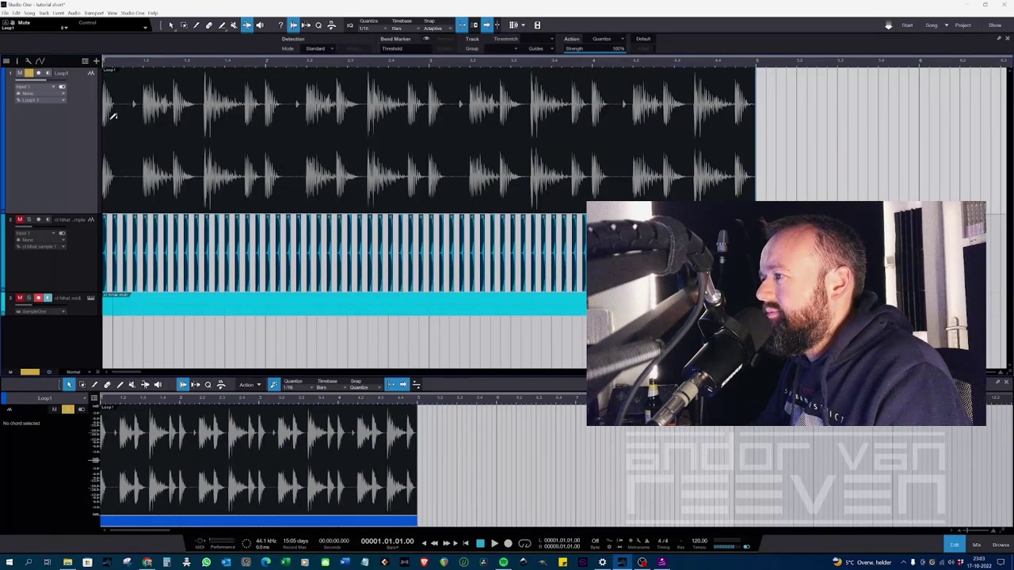
{"action": "left_click", "coordinate": [135, 79]}
{"action": "left_click", "coordinate": [143, 73]}
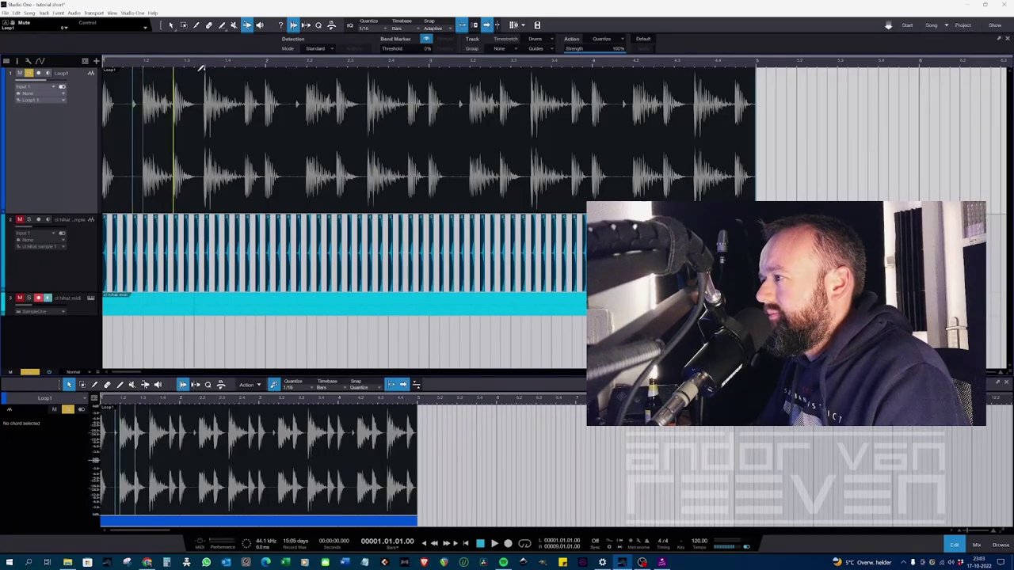
{"action": "left_click", "coordinate": [205, 73]}
{"action": "left_click", "coordinate": [235, 74]}
{"action": "left_click", "coordinate": [296, 74]}
{"action": "left_click", "coordinate": [336, 73]}
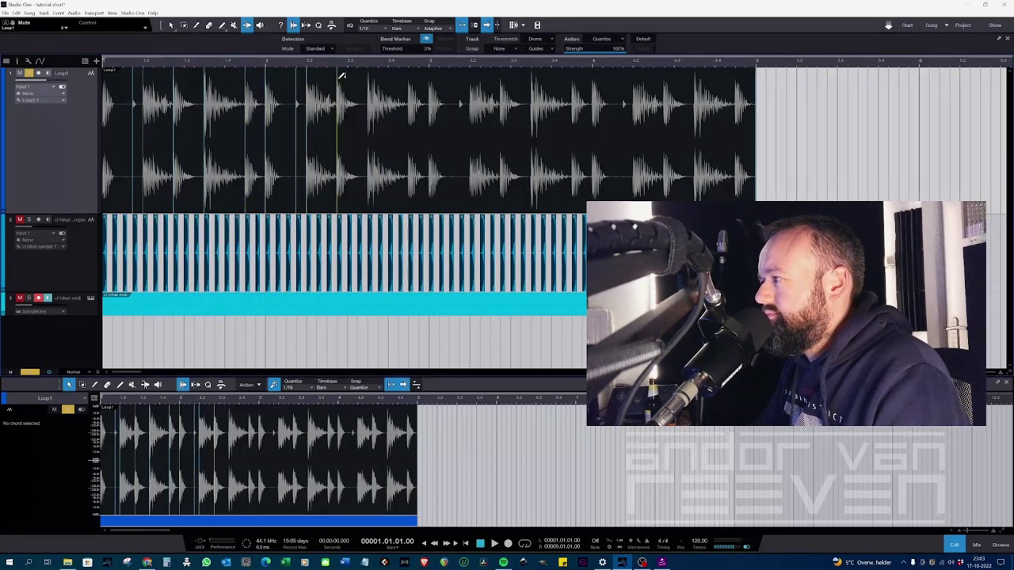
{"action": "left_click", "coordinate": [368, 74]}
- Place bend markers on the remaining drum hits through to the loop's end
{"action": "left_click", "coordinate": [407, 74]}
{"action": "left_click", "coordinate": [470, 73]}
{"action": "left_click", "coordinate": [500, 73]}
{"action": "left_click", "coordinate": [531, 72]}
{"action": "left_click", "coordinate": [571, 72]}
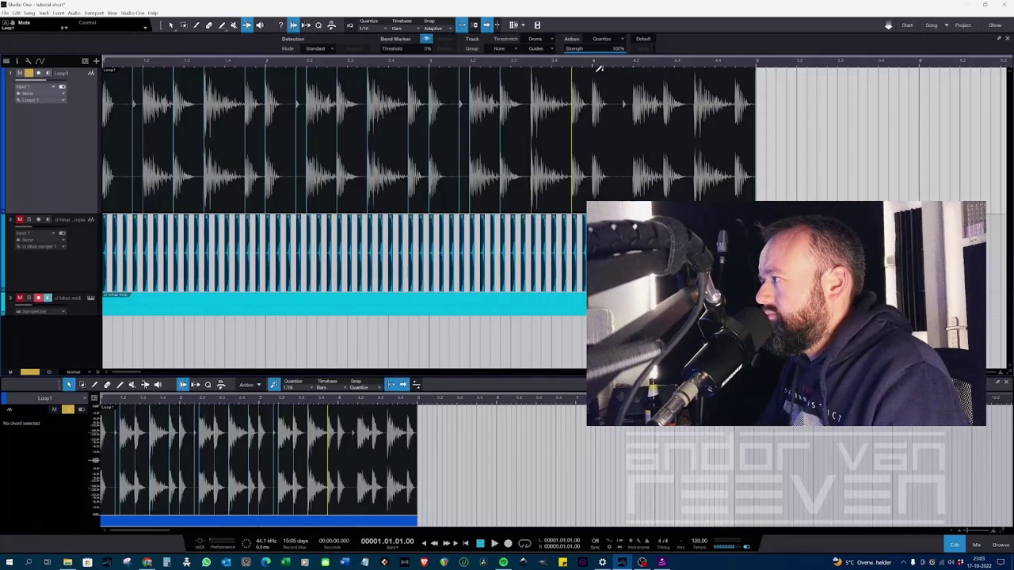
{"action": "left_click", "coordinate": [631, 73]}
{"action": "left_click", "coordinate": [665, 72]}
{"action": "left_click", "coordinate": [701, 72]}
{"action": "left_click", "coordinate": [735, 73]}
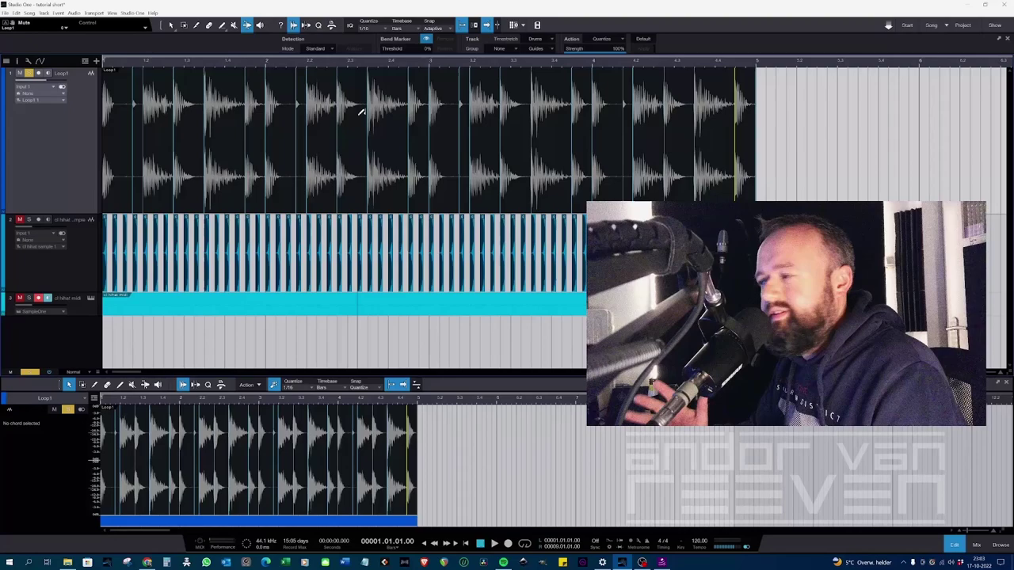
{"action": "left_click", "coordinate": [365, 27]}
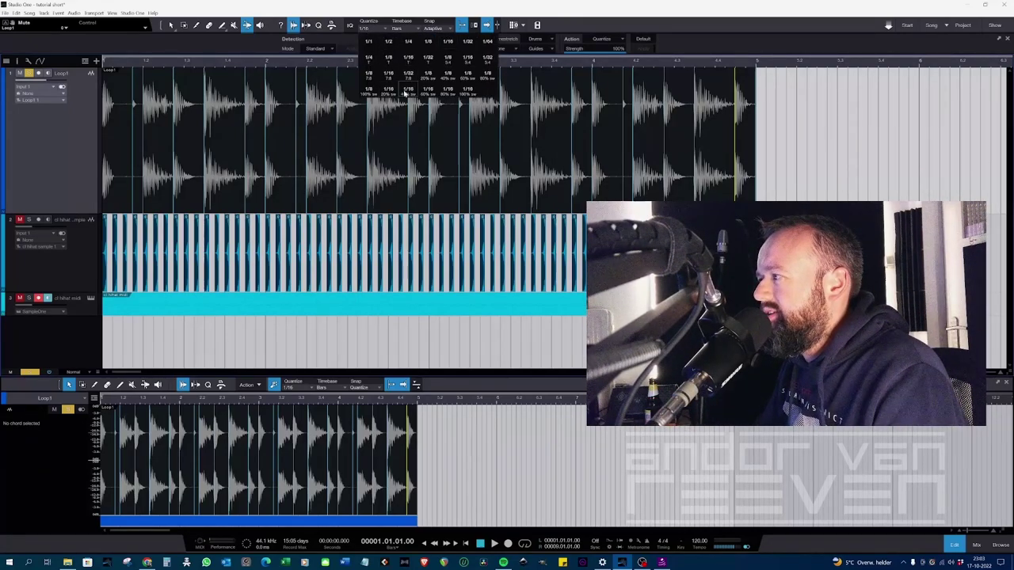
- Set the Audio Bend quantize value to 1/16 with 100% swing
{"action": "left_click", "coordinate": [136, 52]}
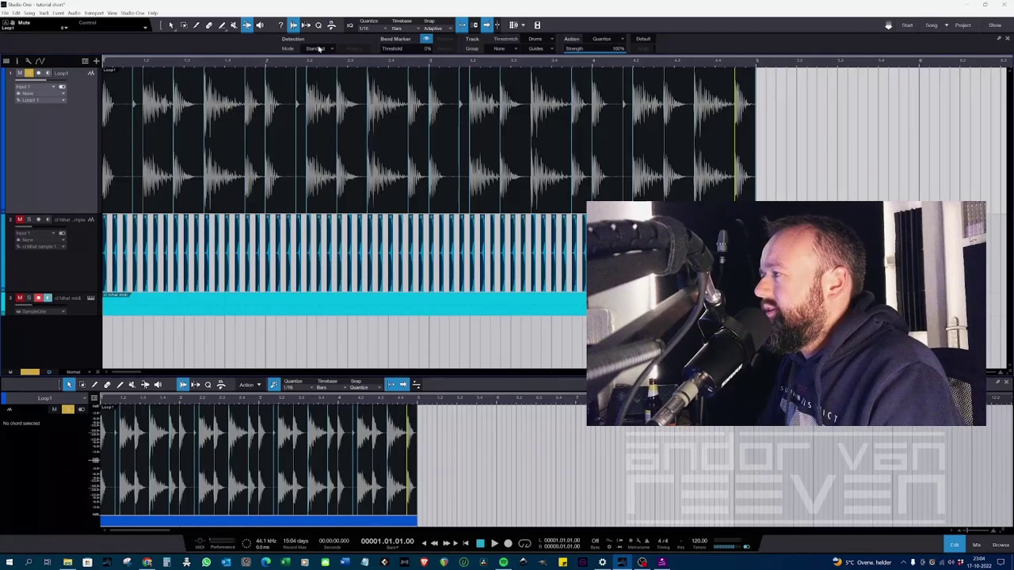
{"action": "left_click", "coordinate": [366, 30]}
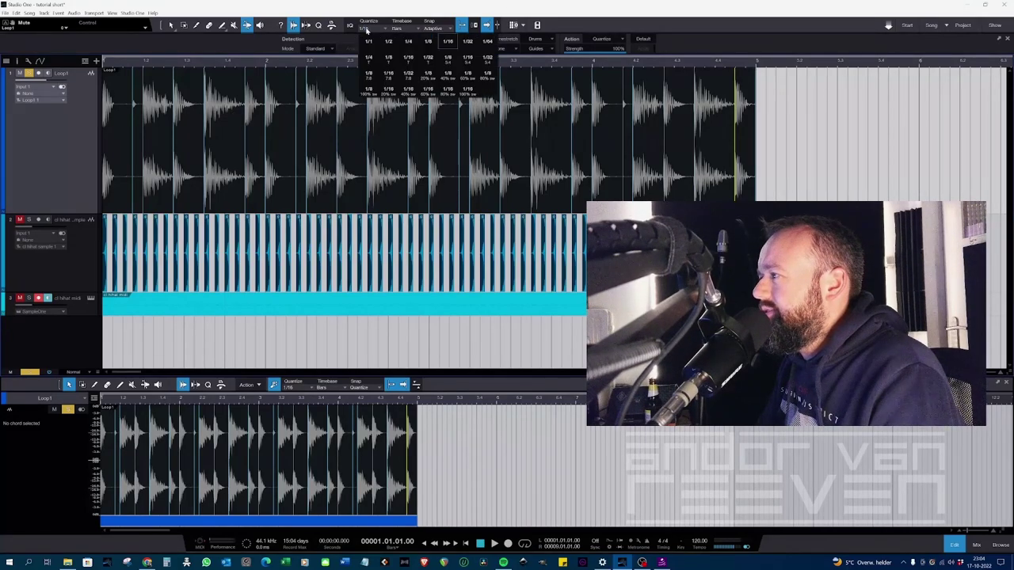
{"action": "left_click", "coordinate": [469, 94]}
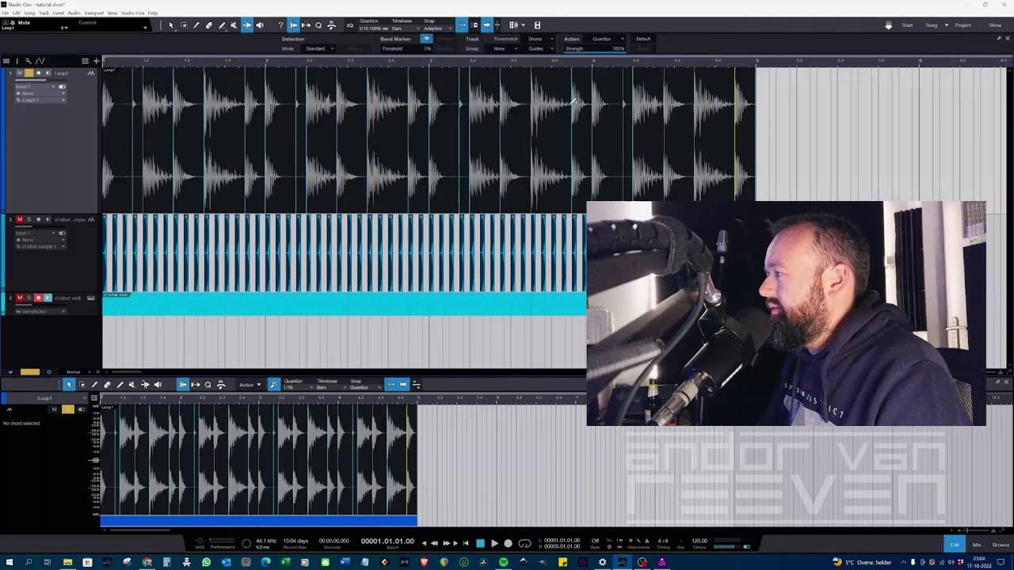
- Select the drum loop with the arrow tool and play back the re-grooved result
{"action": "right_click", "coordinate": [816, 96]}
{"action": "left_click", "coordinate": [838, 103]}
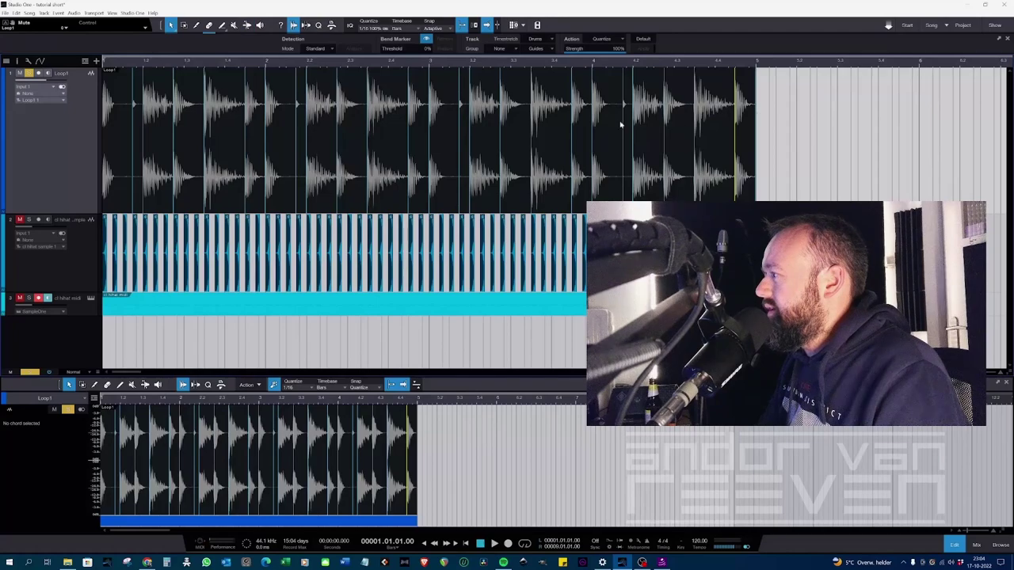
{"action": "left_click", "coordinate": [521, 139]}
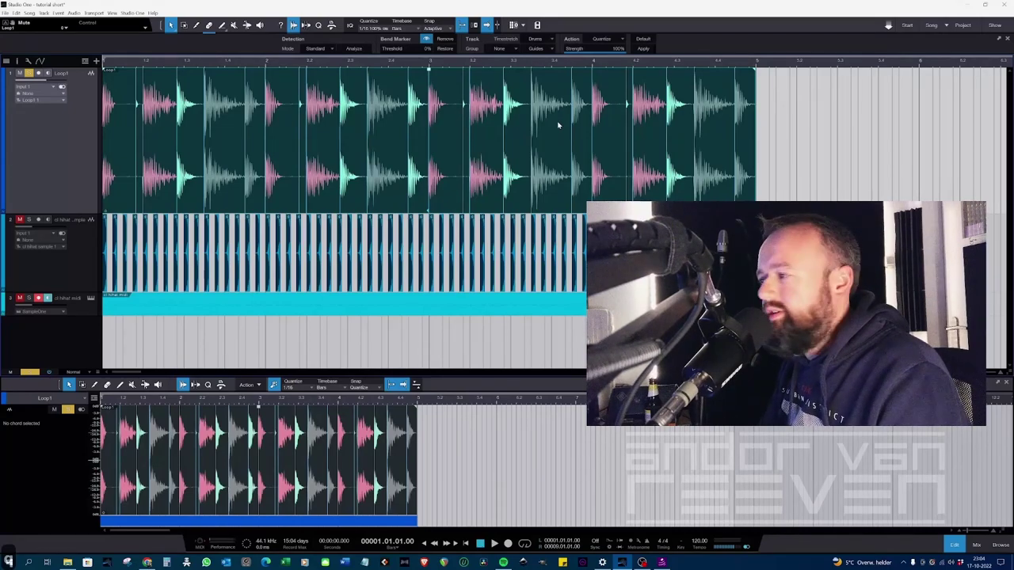
{"action": "key", "text": "space"}
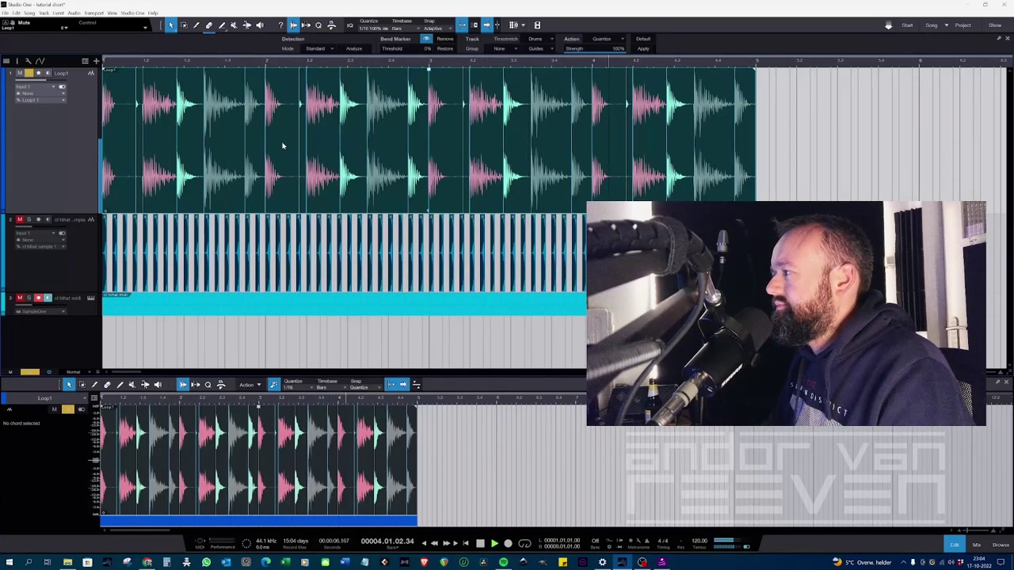
{"action": "key", "text": "space"}
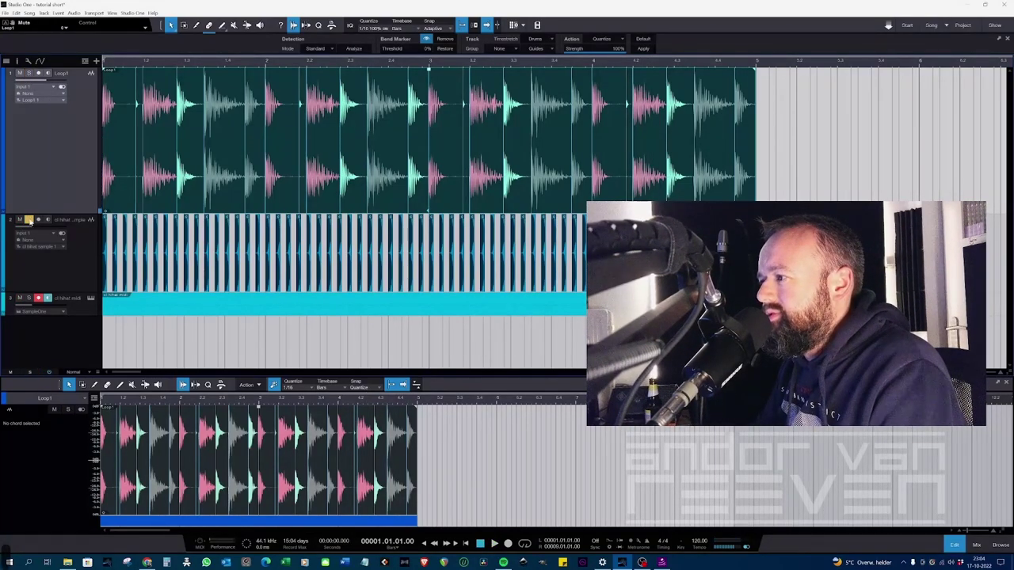
- Solo the hi-hat sample track, select and audition all its events, then hide Audio Bend options
{"action": "left_click", "coordinate": [30, 220]}
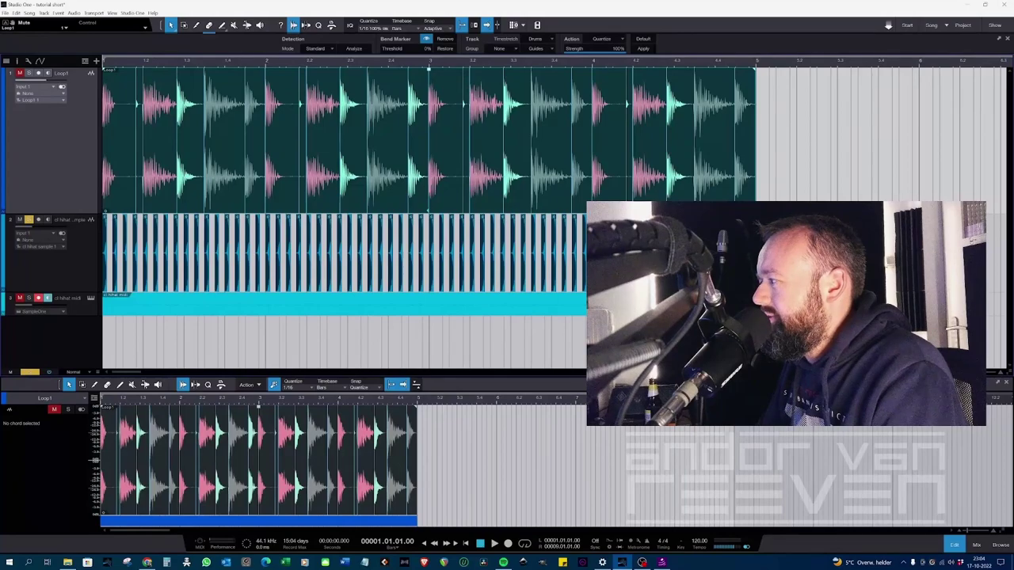
{"action": "mouse_move", "coordinate": [633, 261]}
{"action": "left_mouse_down"}
{"action": "mouse_move", "coordinate": [134, 271]}
{"action": "mouse_move", "coordinate": [49, 257]}
{"action": "left_mouse_up"}
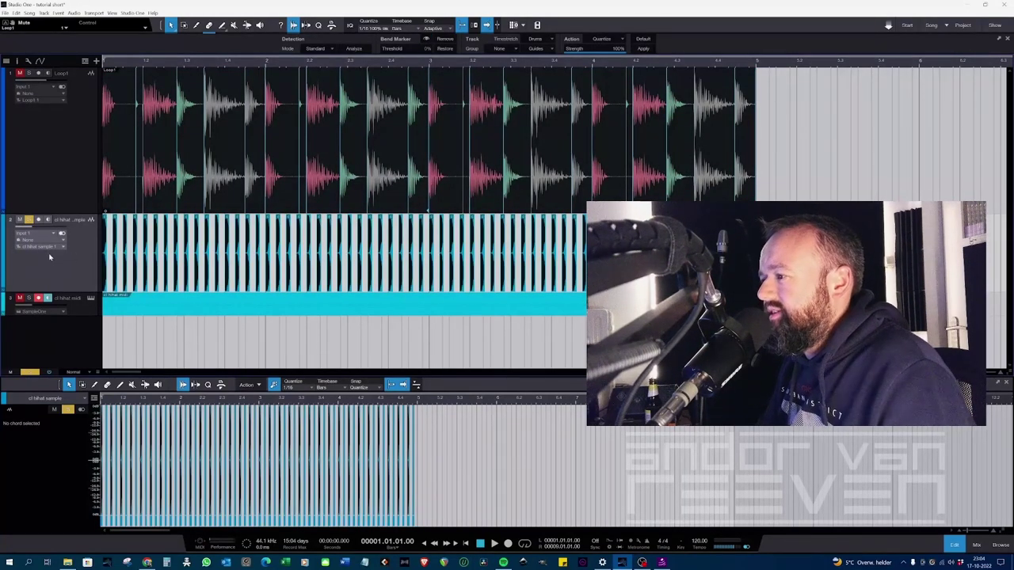
{"action": "key", "text": "space"}
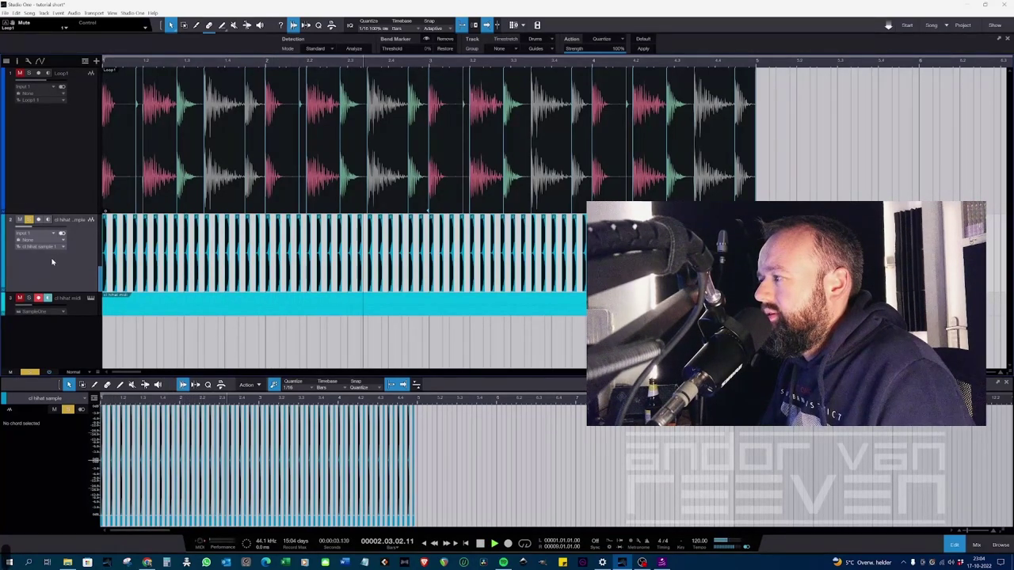
{"action": "key", "text": "space"}
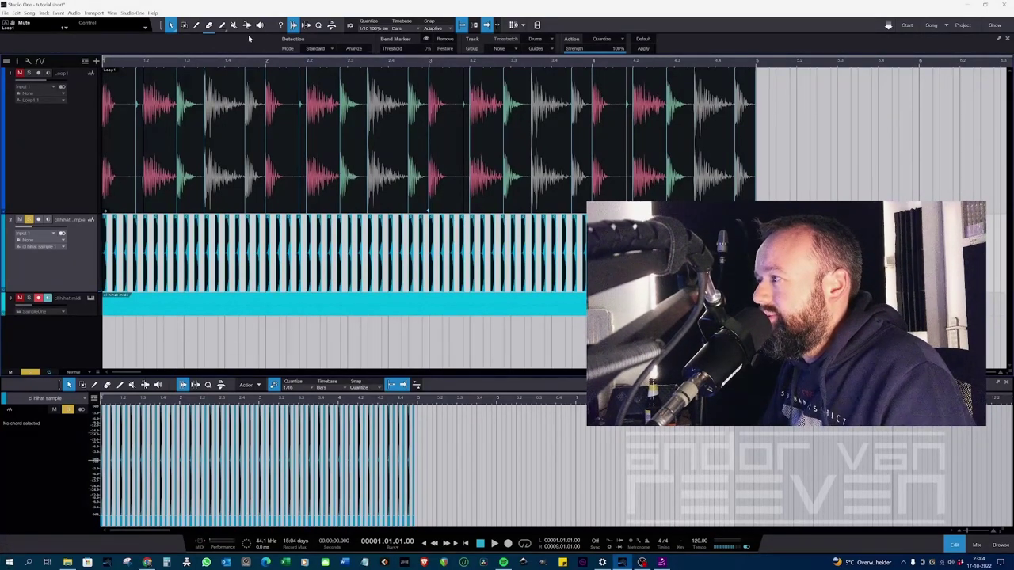
{"action": "left_click", "coordinate": [294, 25]}
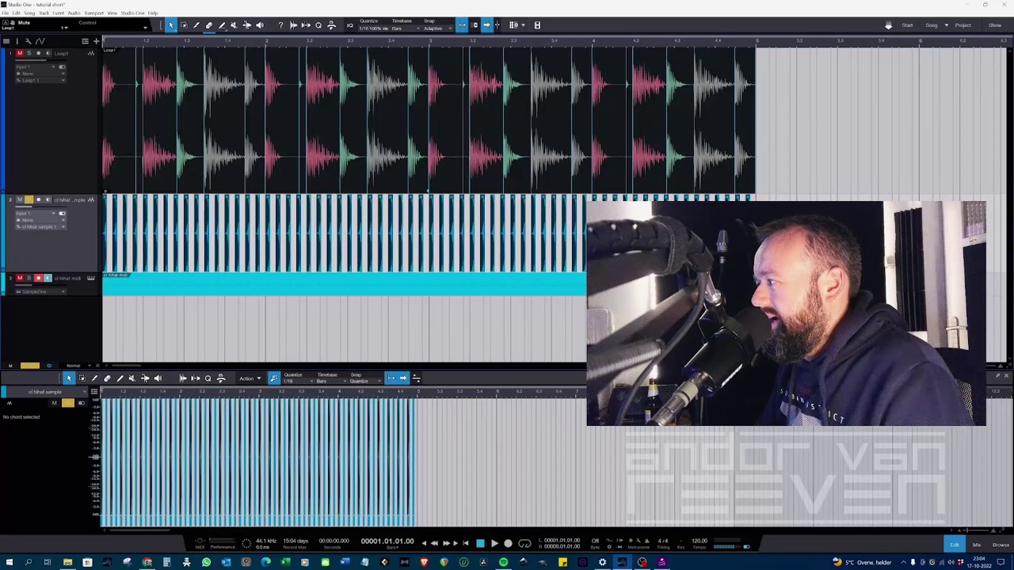
- Apply Event > Quantize on Track to the selected hi-hat sample events
{"action": "right_click", "coordinate": [103, 225]}
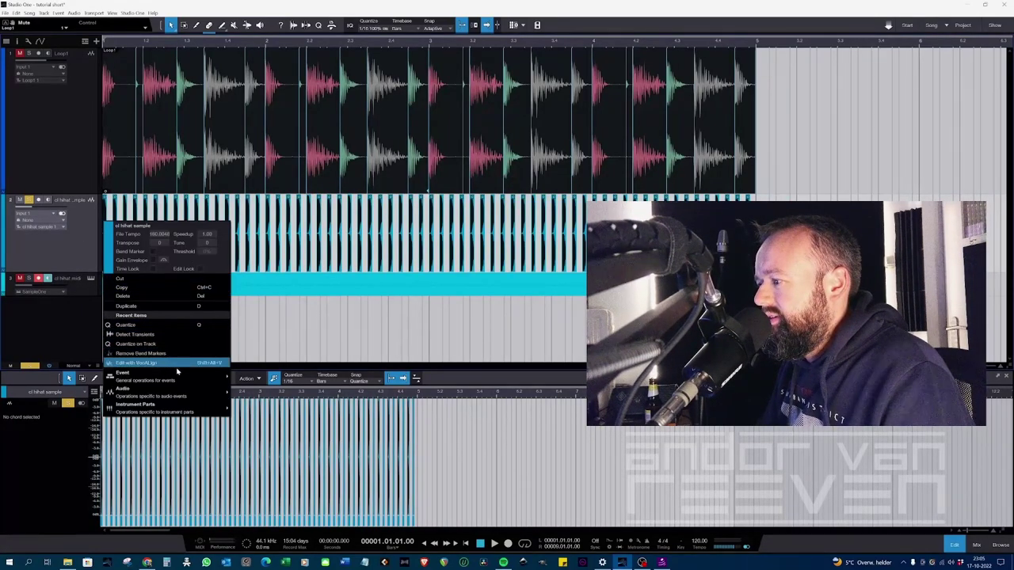
{"action": "mouse_move", "coordinate": [159, 374]}
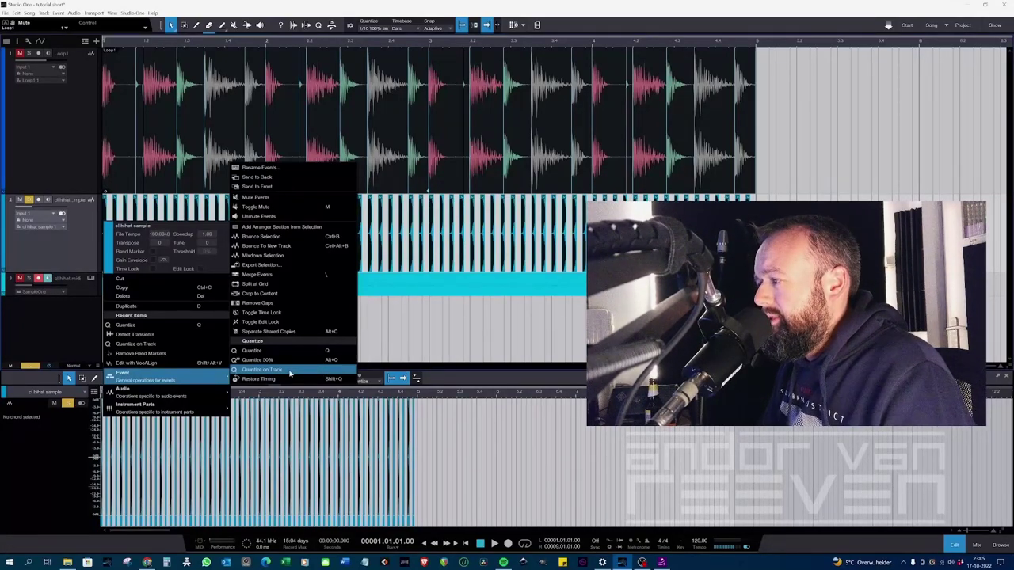
{"action": "left_click", "coordinate": [290, 374]}
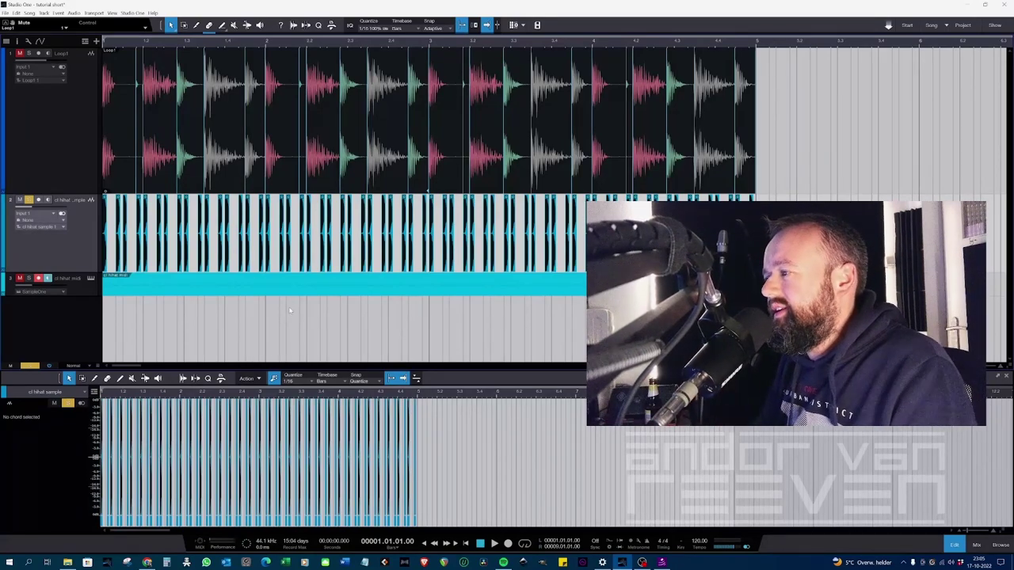
- Audition the swung hi-hat samples, then solo the hi-hat MIDI track and open its part
{"action": "key", "text": "space"}
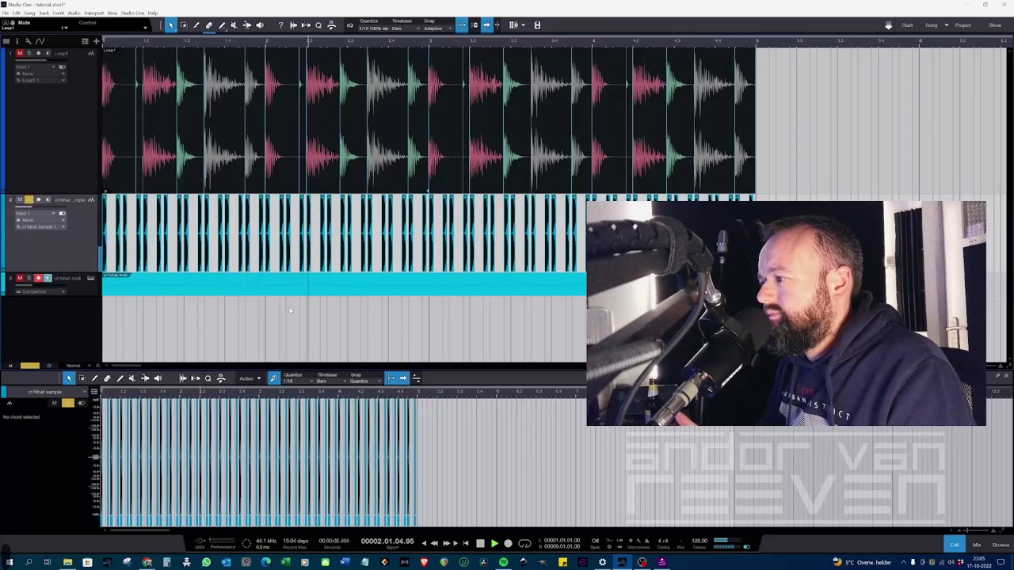
{"action": "key", "text": "space"}
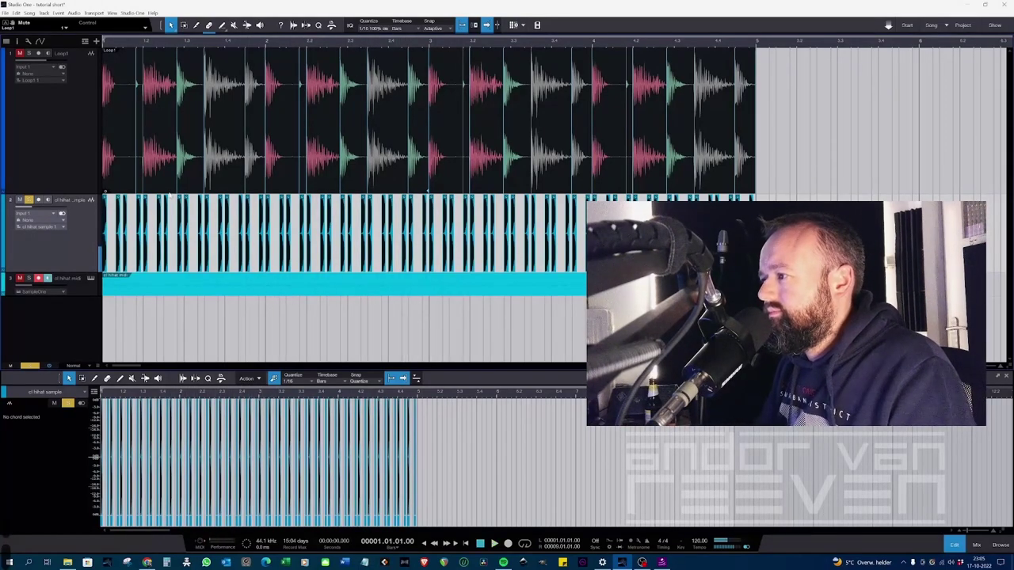
{"action": "left_click", "coordinate": [30, 200]}
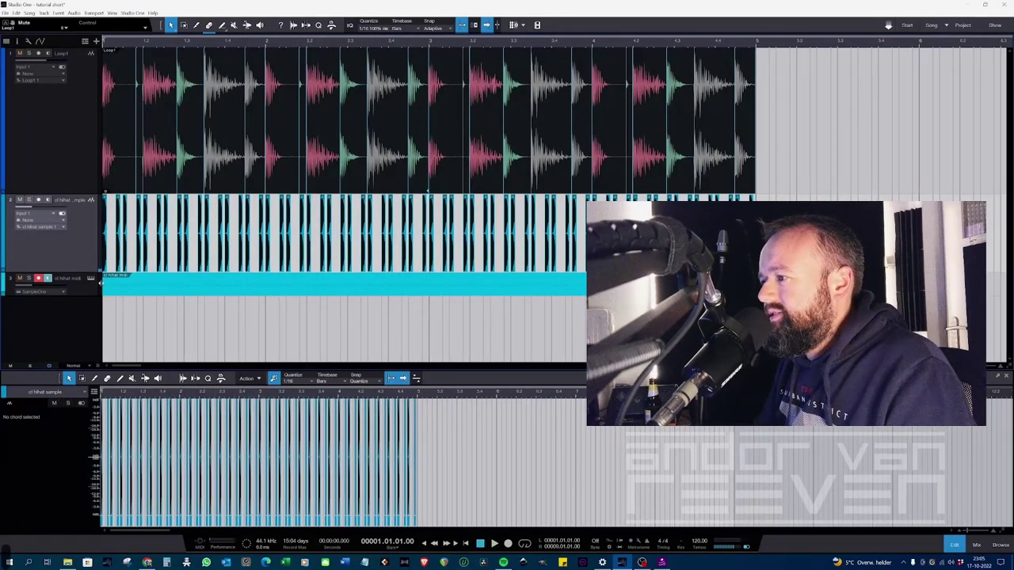
{"action": "left_click", "coordinate": [29, 279]}
{"action": "left_click", "coordinate": [115, 286]}
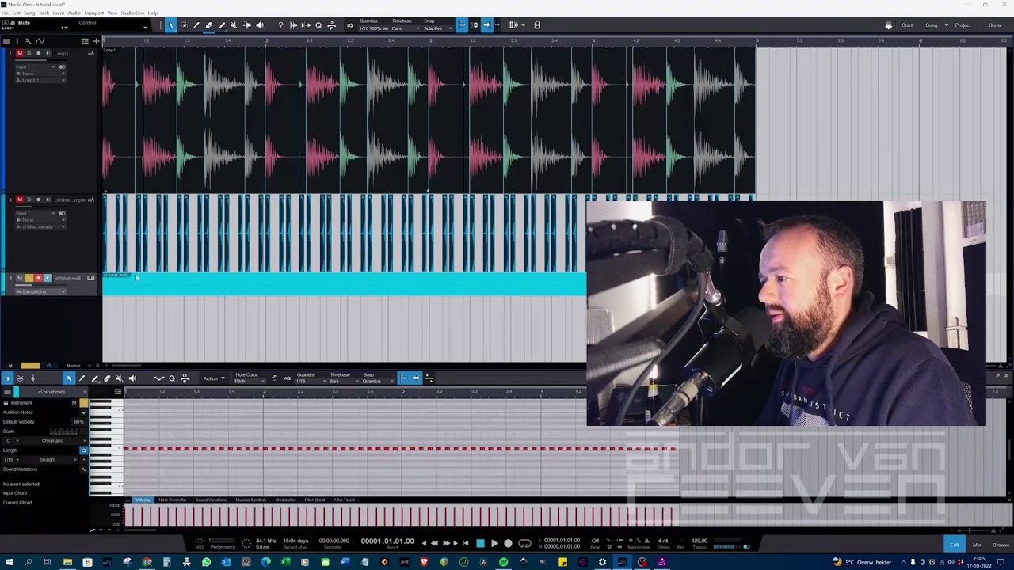
- Audition the straight MIDI hi-hats, select all notes, and show the Quantize grid list
{"action": "key", "text": "space"}
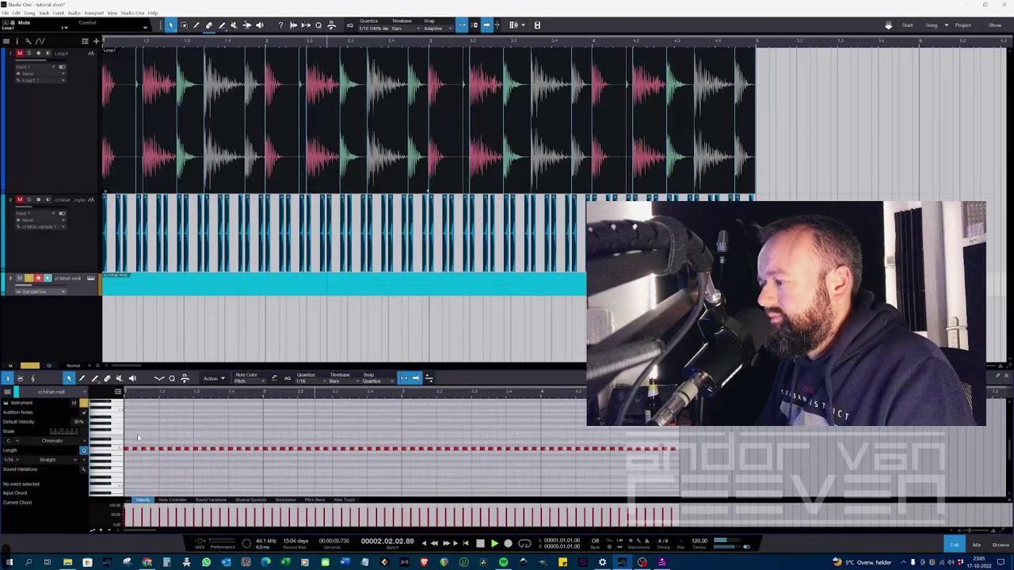
{"action": "key", "text": "space"}
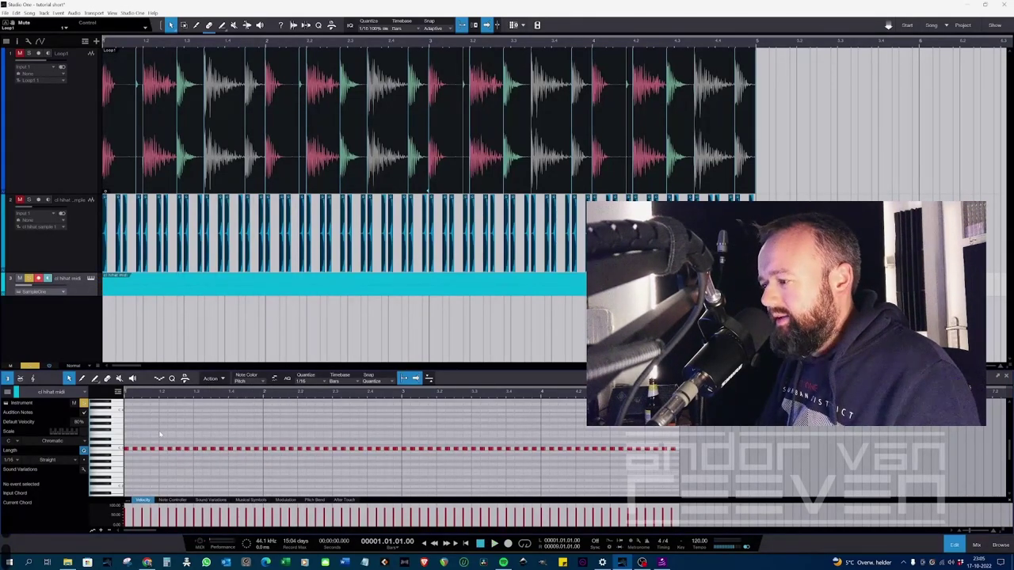
{"action": "key", "text": "ctrl+a"}
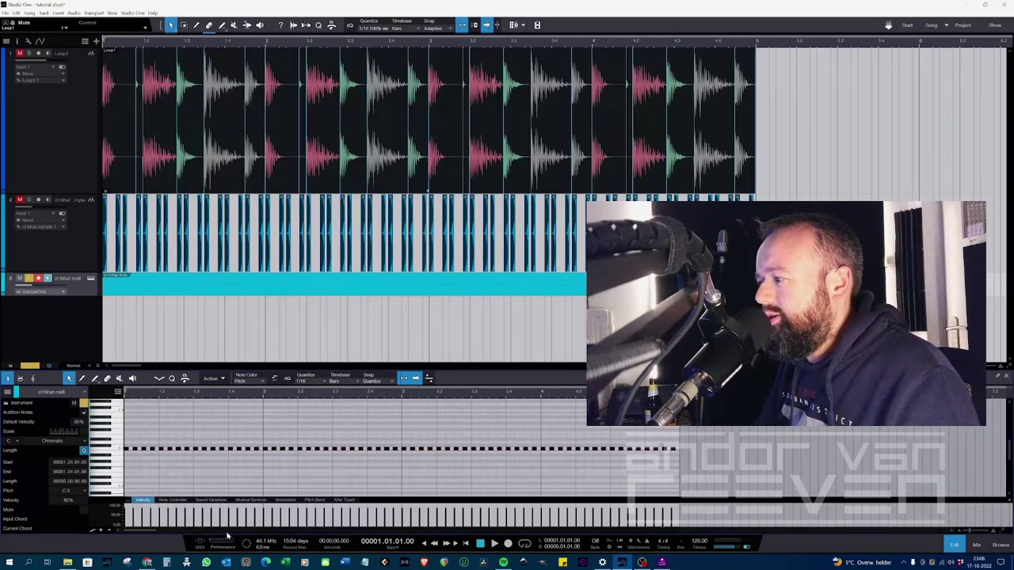
{"action": "left_click", "coordinate": [312, 383]}
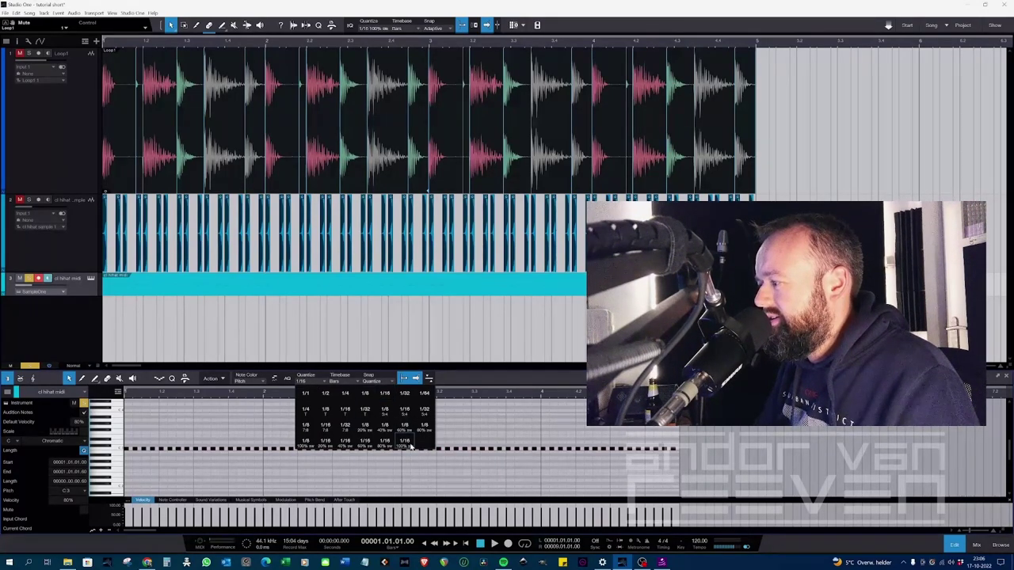
- Quantize the selected hi-hat MIDI notes to 1/16 with 100% swing, then play them back
{"action": "left_click", "coordinate": [405, 443]}
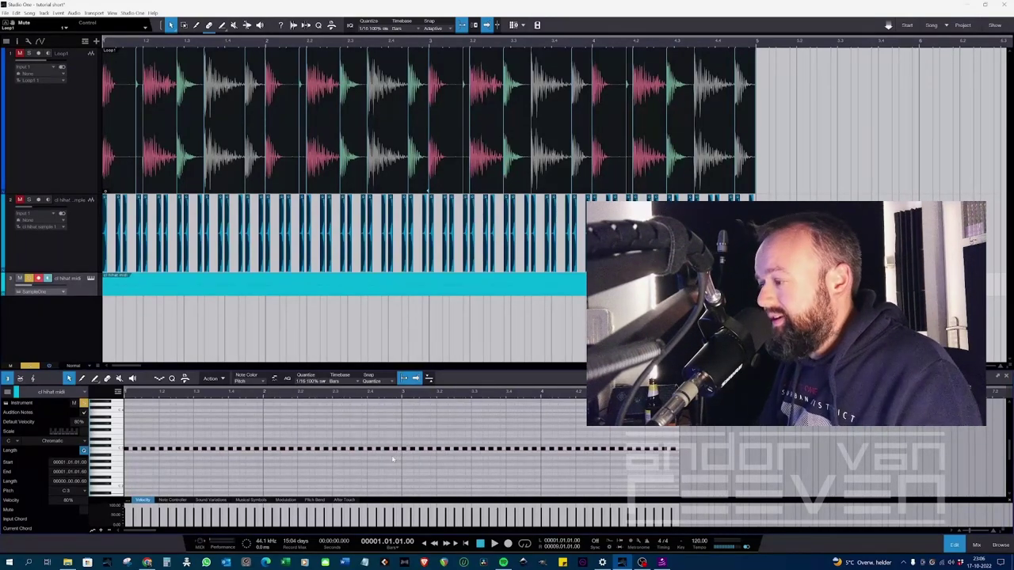
{"action": "key", "text": "q"}
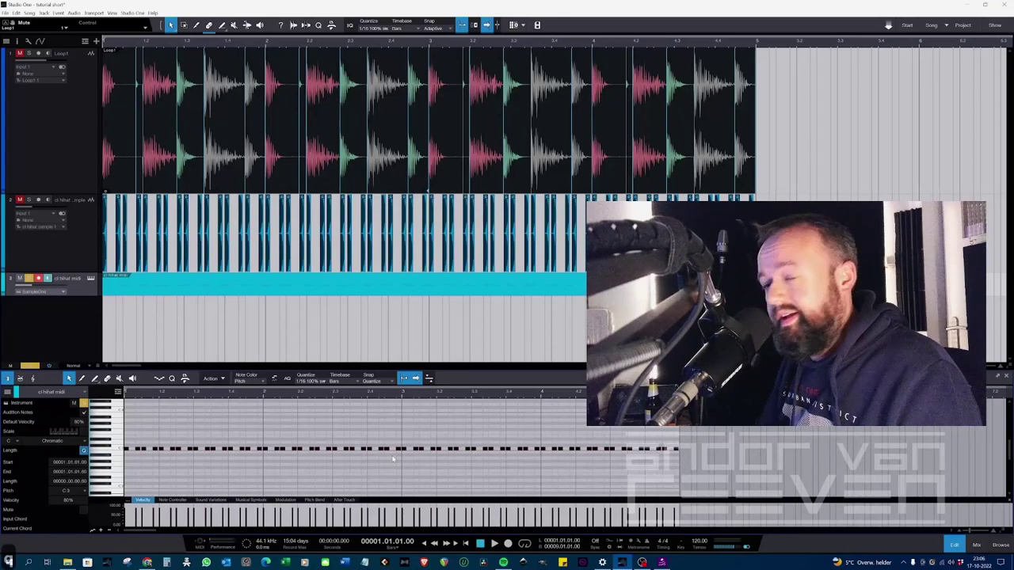
{"action": "key", "text": "space"}
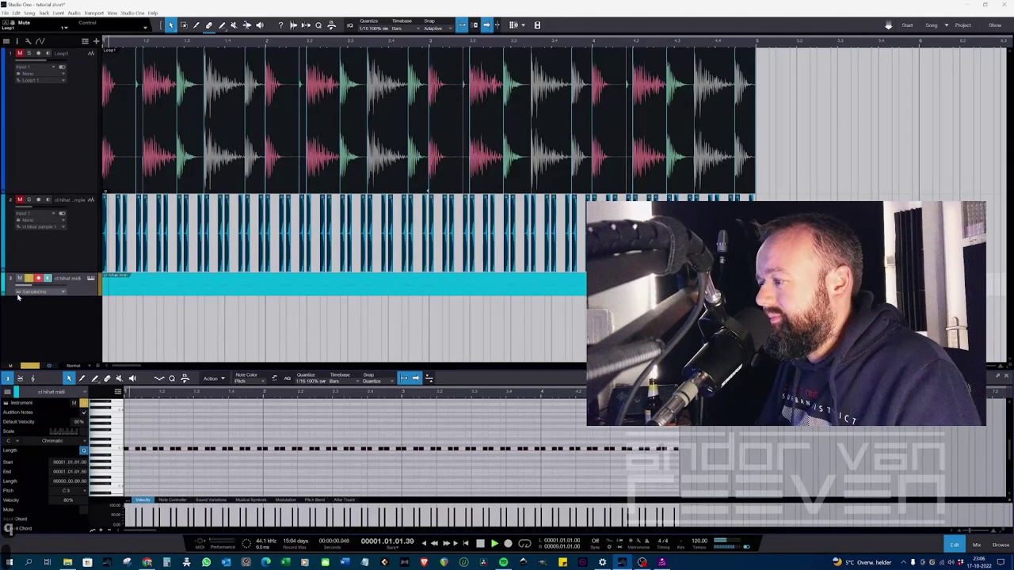
{"action": "key", "text": "space"}
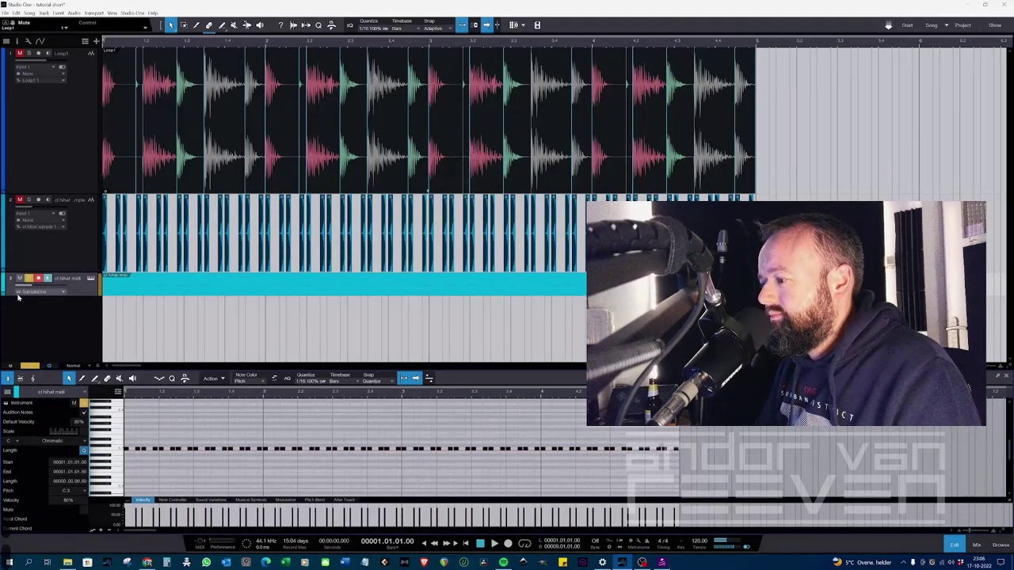